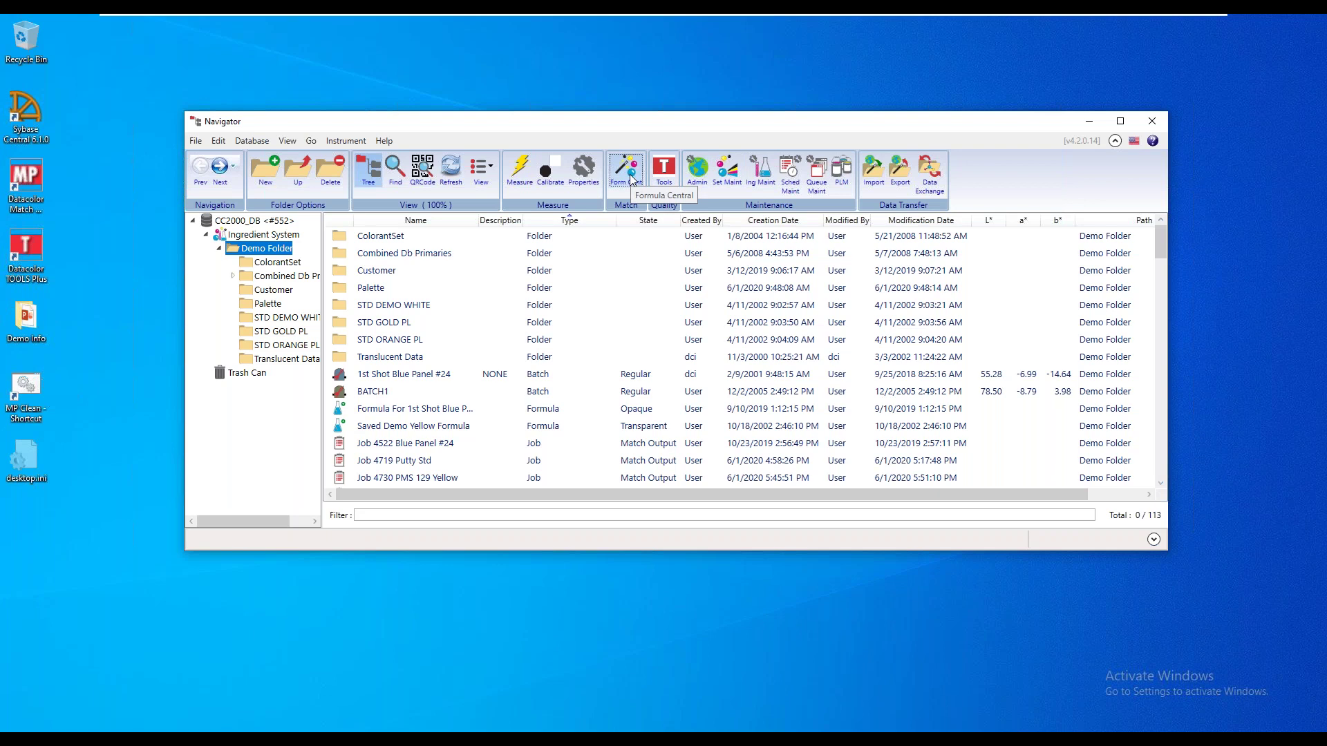
Open Formula Central, switch to Ingredient Maintenance and filter the ingredient list by "ink"
left_click(629, 176)
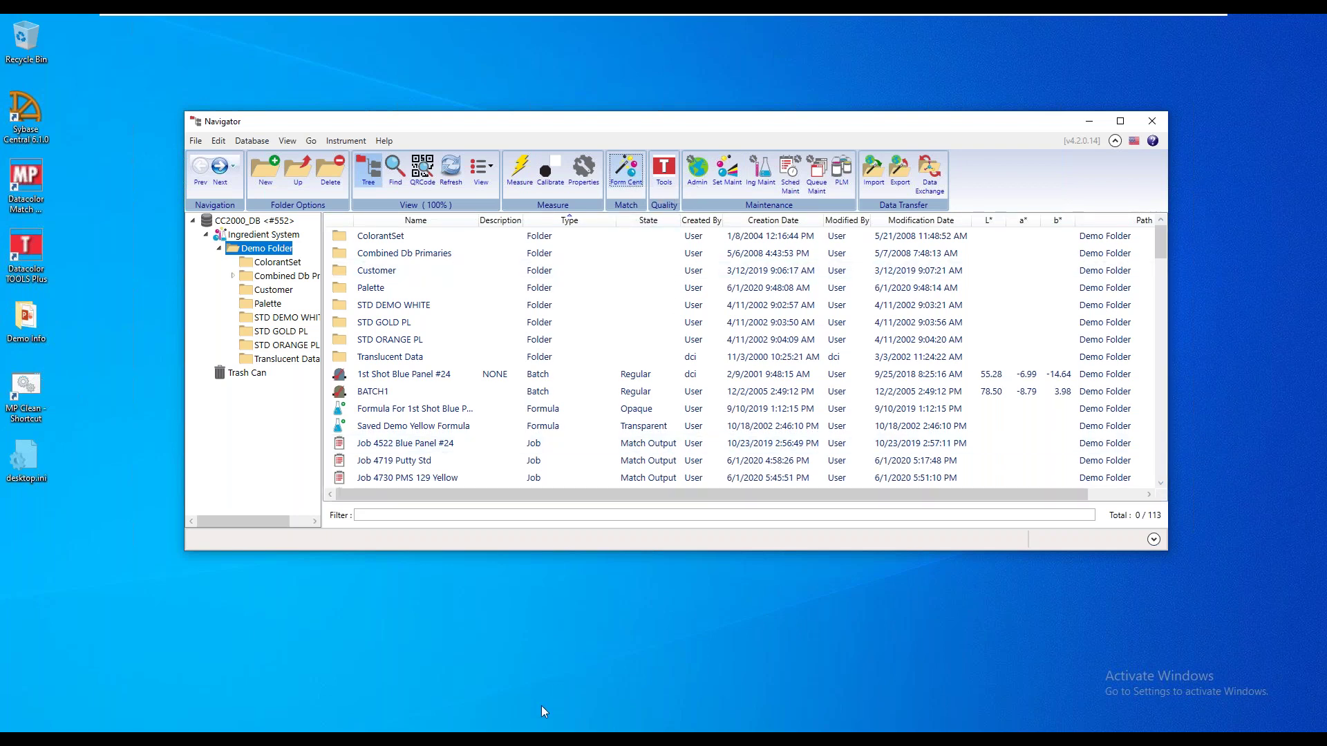
mouse_move(490, 739)
left_click(490, 692)
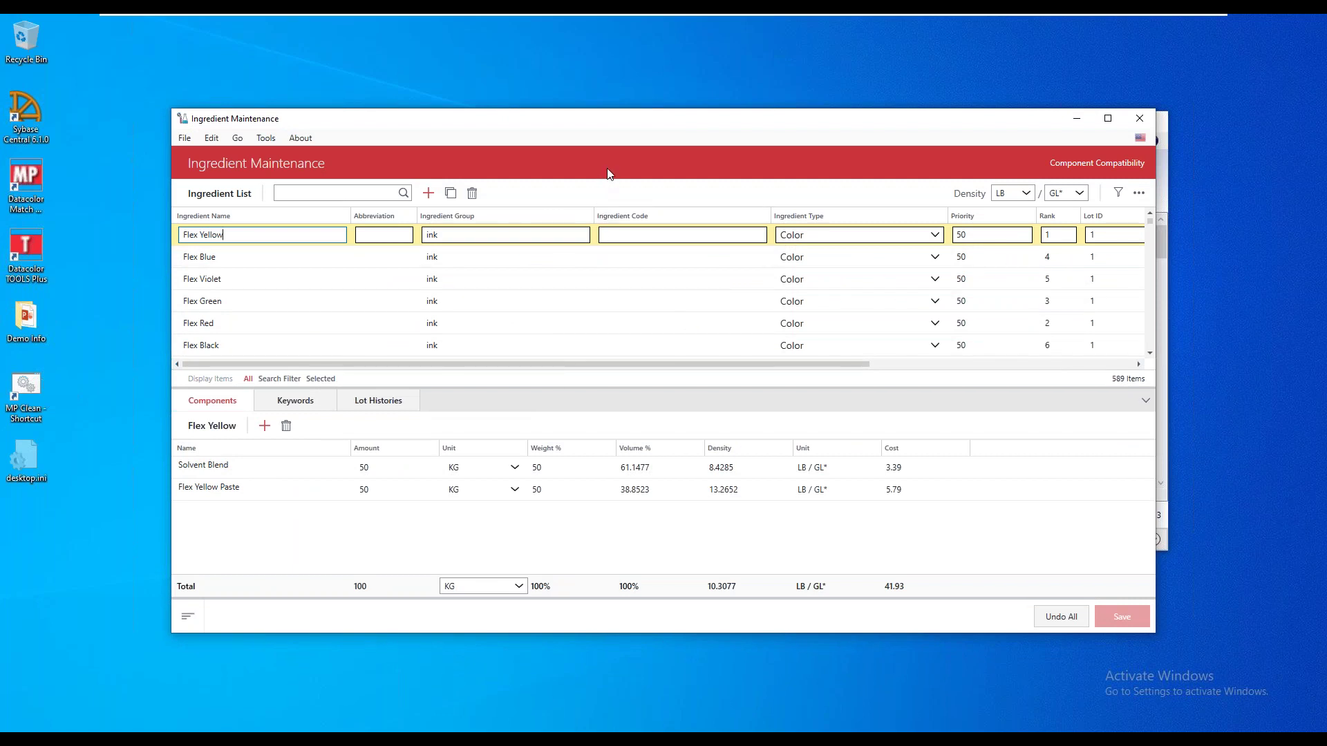
left_click(323, 194)
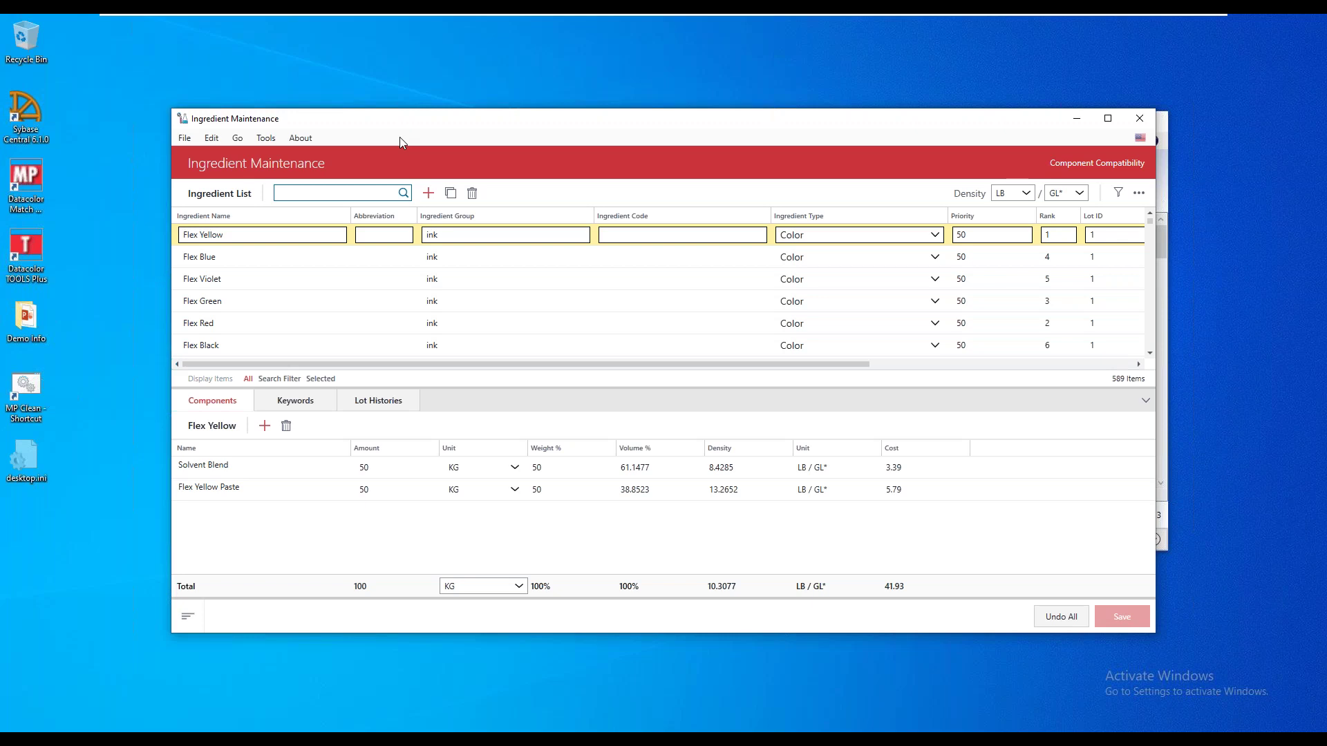
type("ink")
Examine the component breakdowns of the Flex Blue and Flex Yellow ingredients
left_click(194, 256)
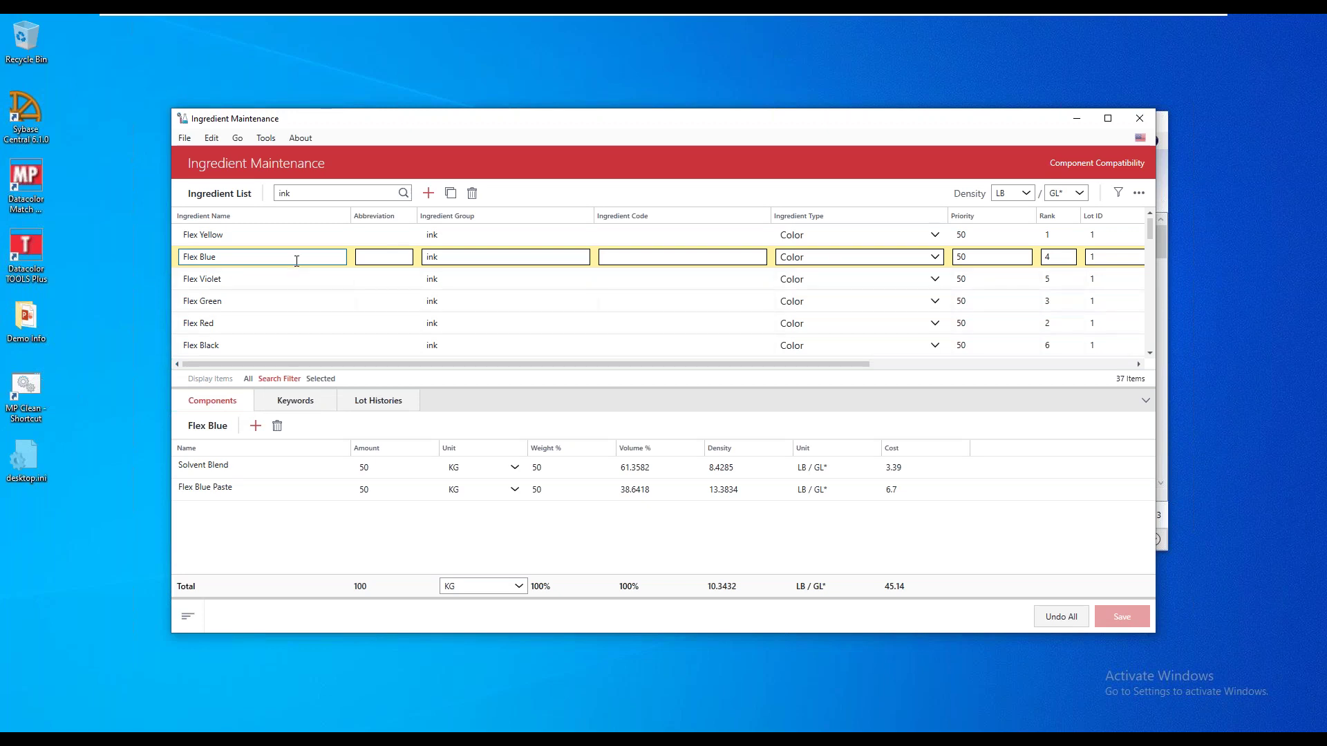
left_click(206, 236)
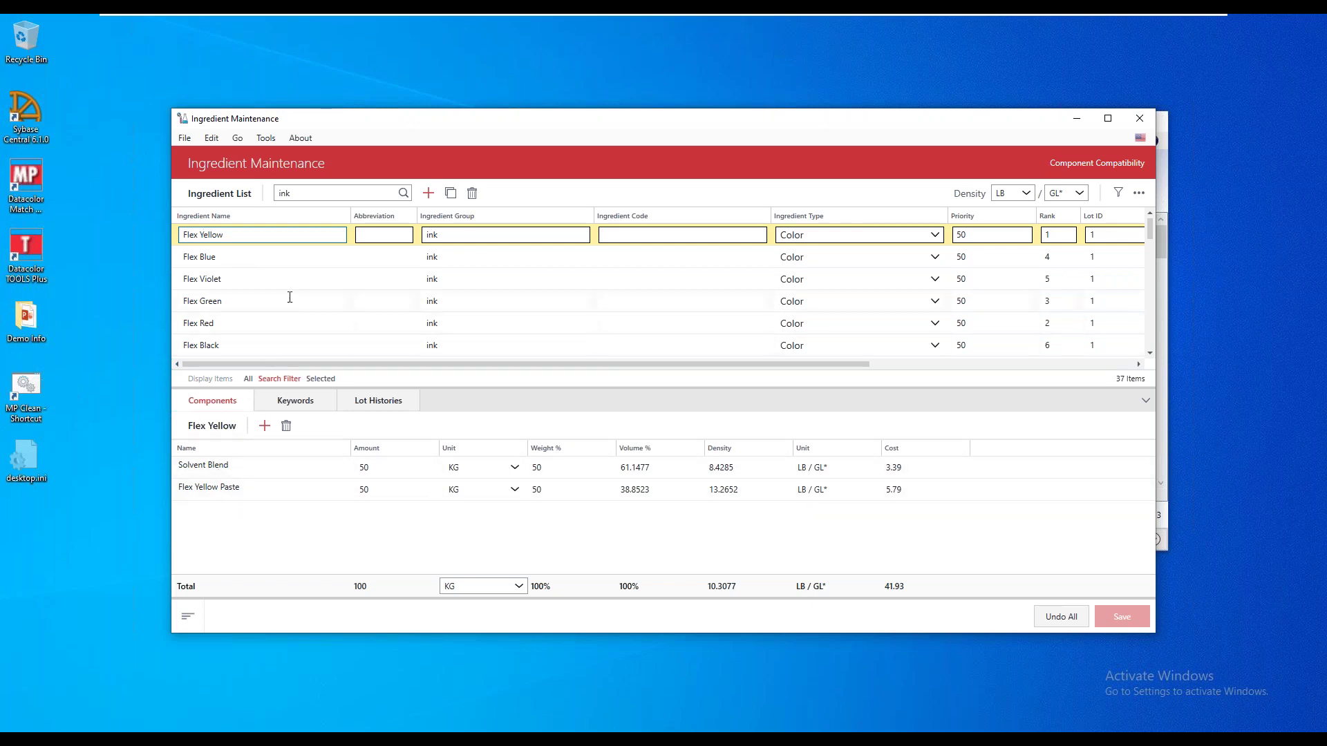
Examine the component breakdowns of Flex Yellow Paste and Flex Yellow Conc in the filtered ingredient list
scroll(290, 297, "down", 1)
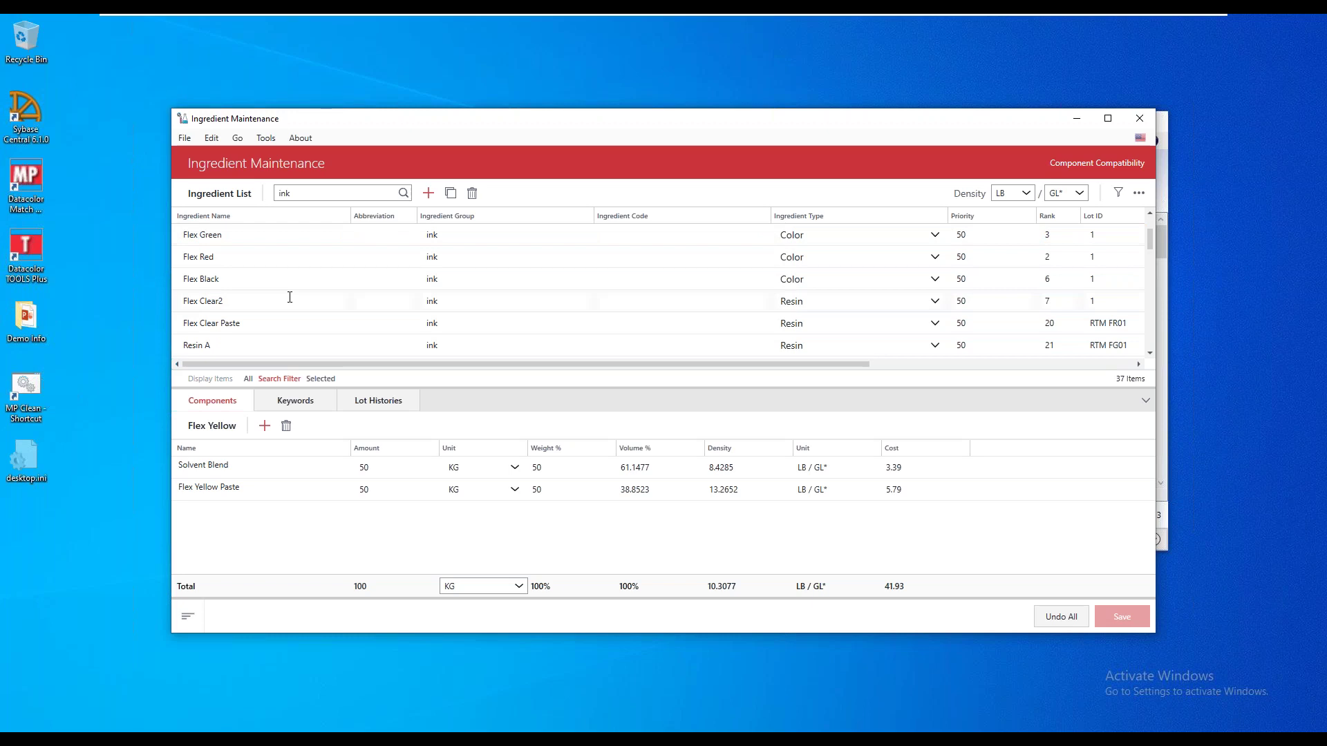
scroll(290, 298, "down", 1)
scroll(288, 297, "down", 1)
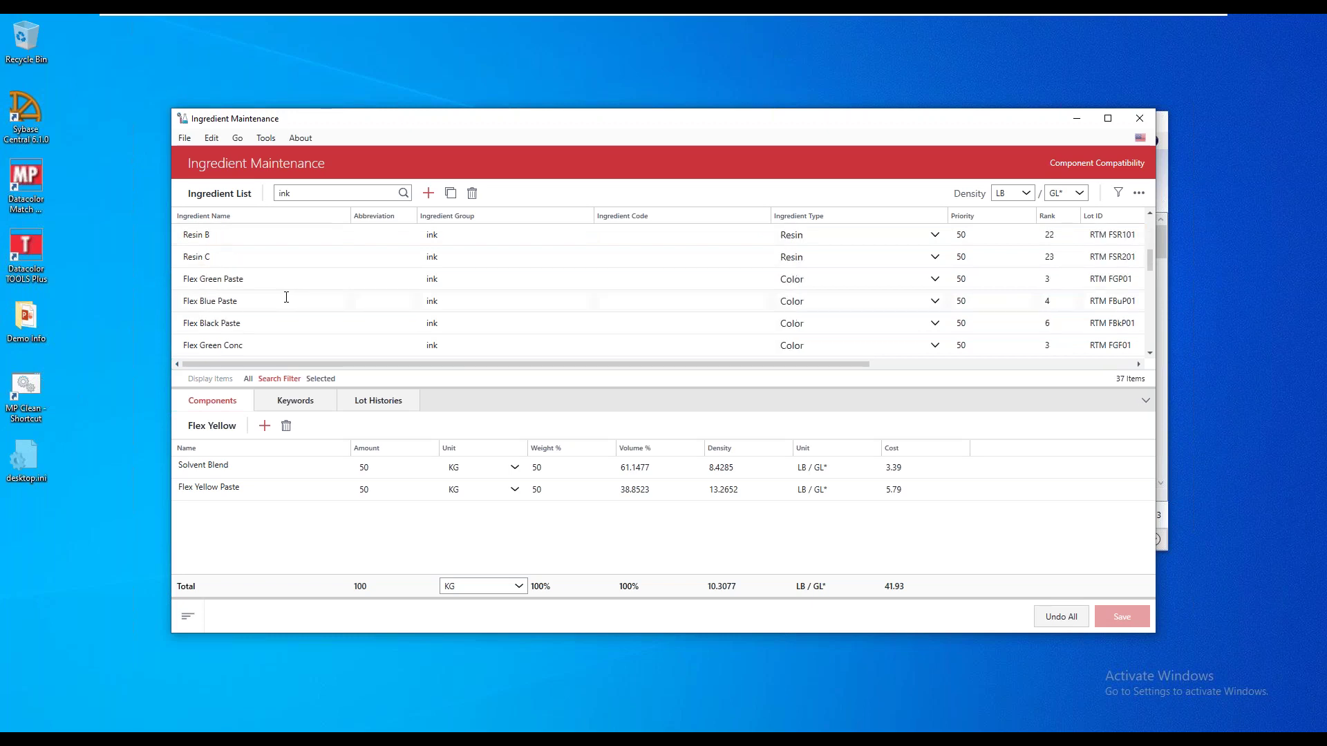
scroll(275, 301, "down", 1)
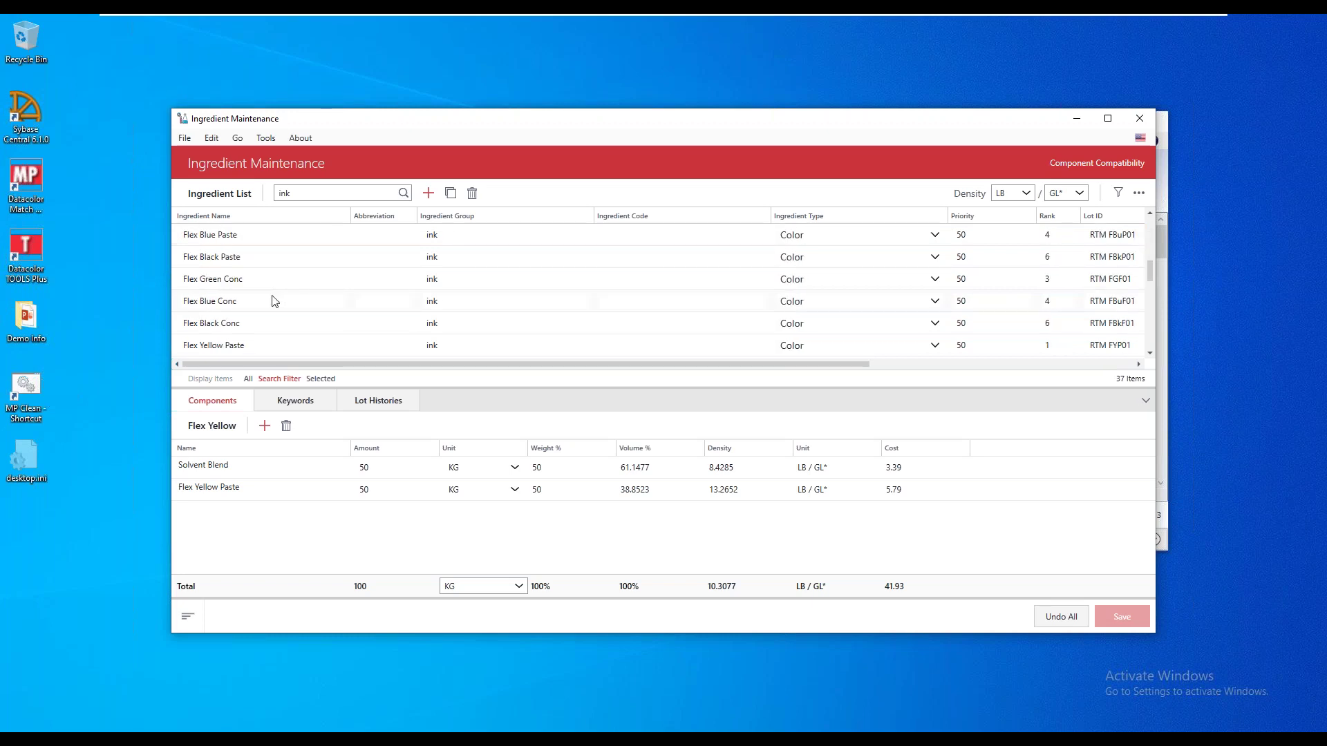
left_click(215, 348)
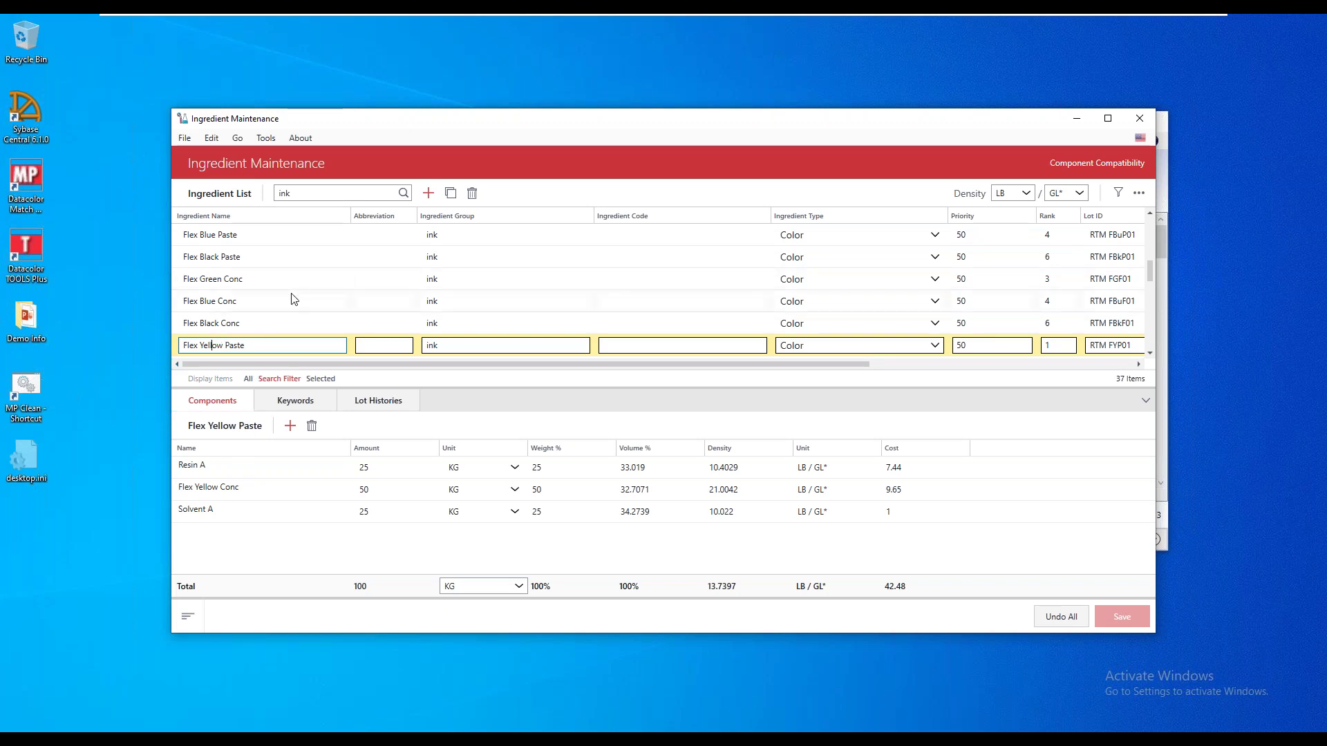
scroll(291, 298, "down", 1)
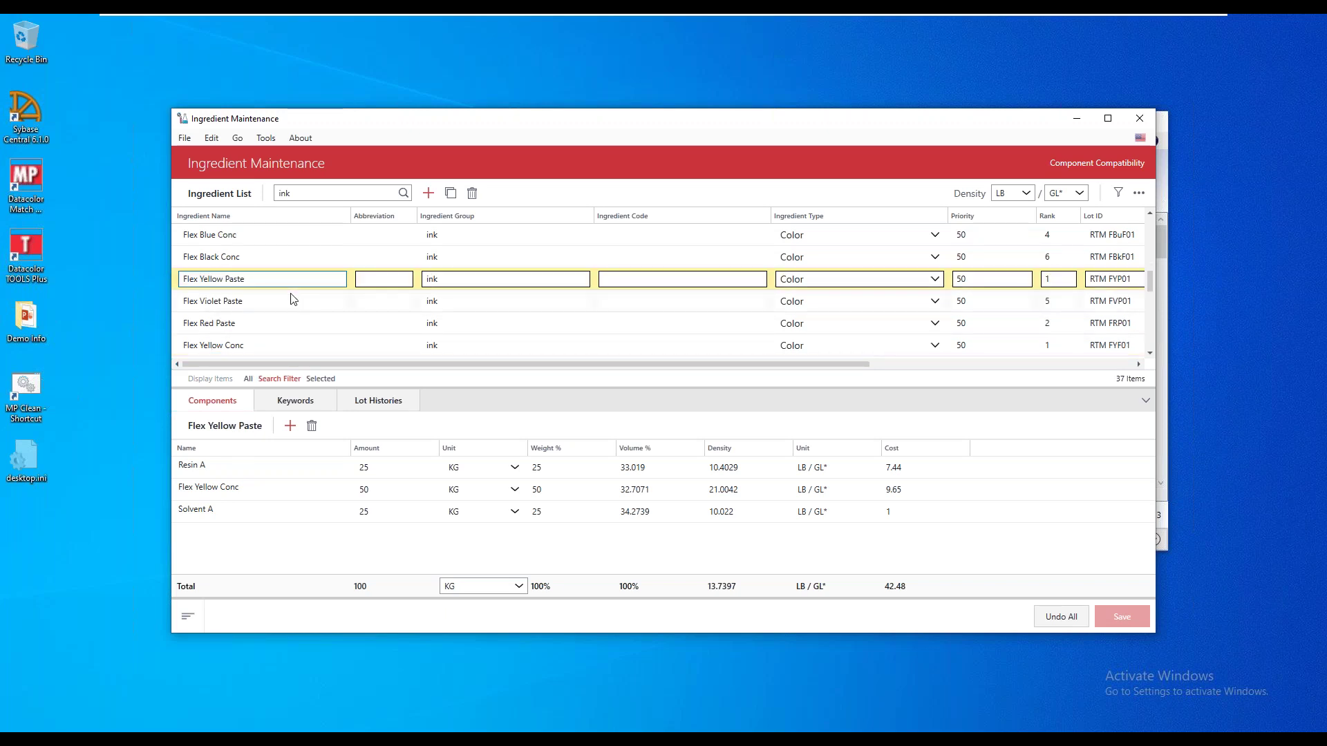
left_click(225, 346)
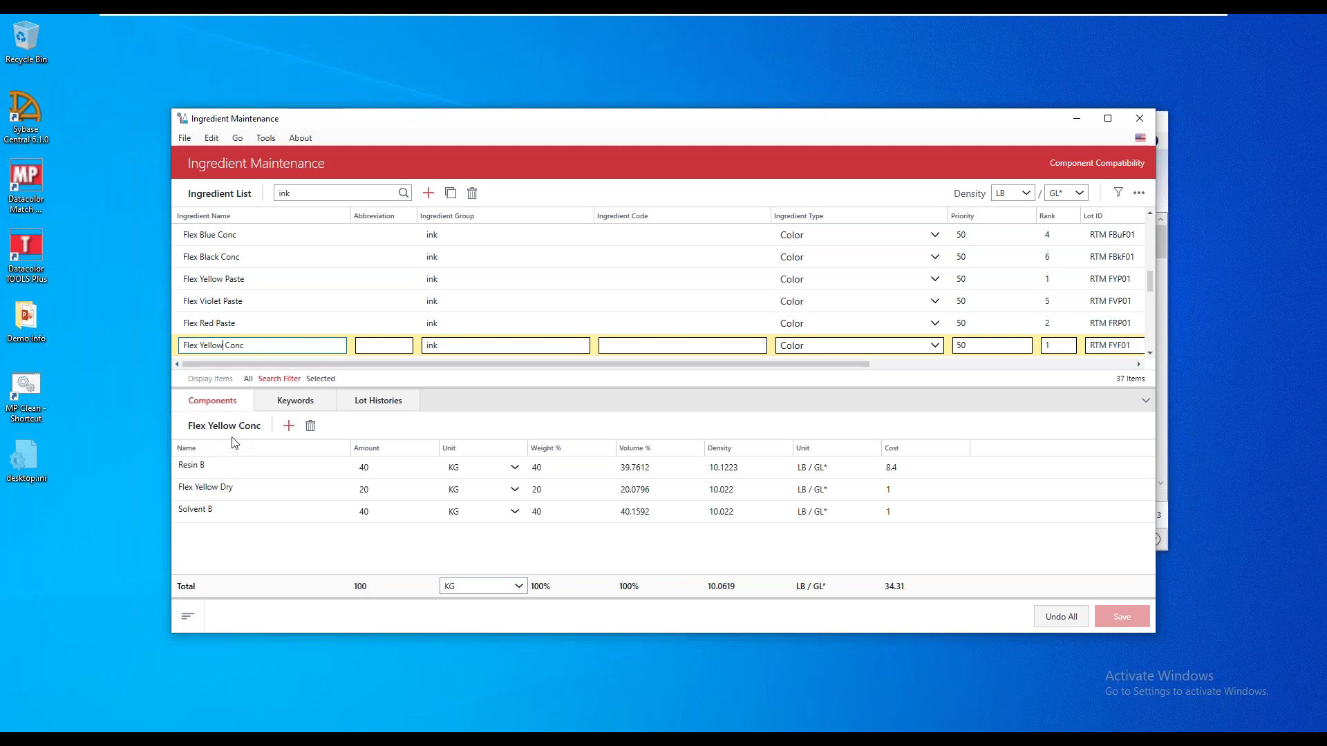
Show the components of Flex Yellow again and minimize Ingredient Maintenance to return to Formula Central
scroll(290, 284, "up", 5)
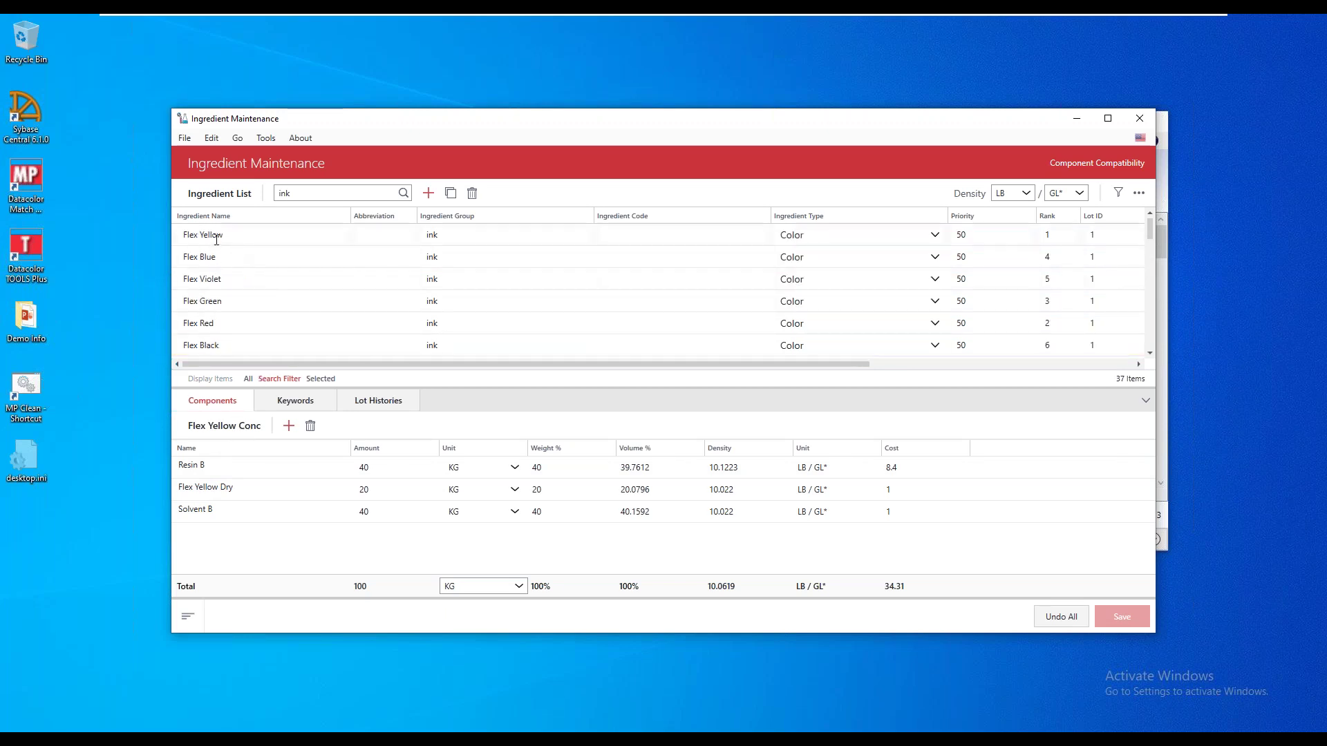
left_click(219, 237)
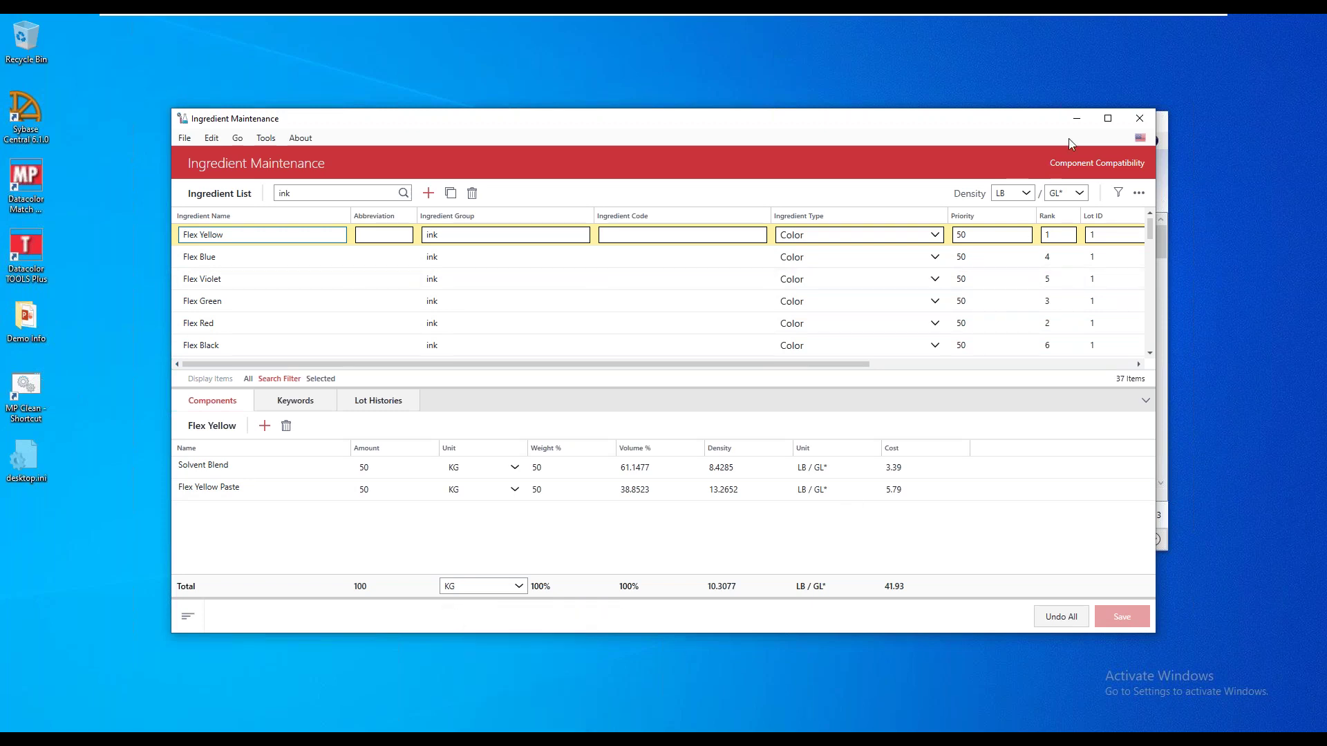
left_click(1076, 118)
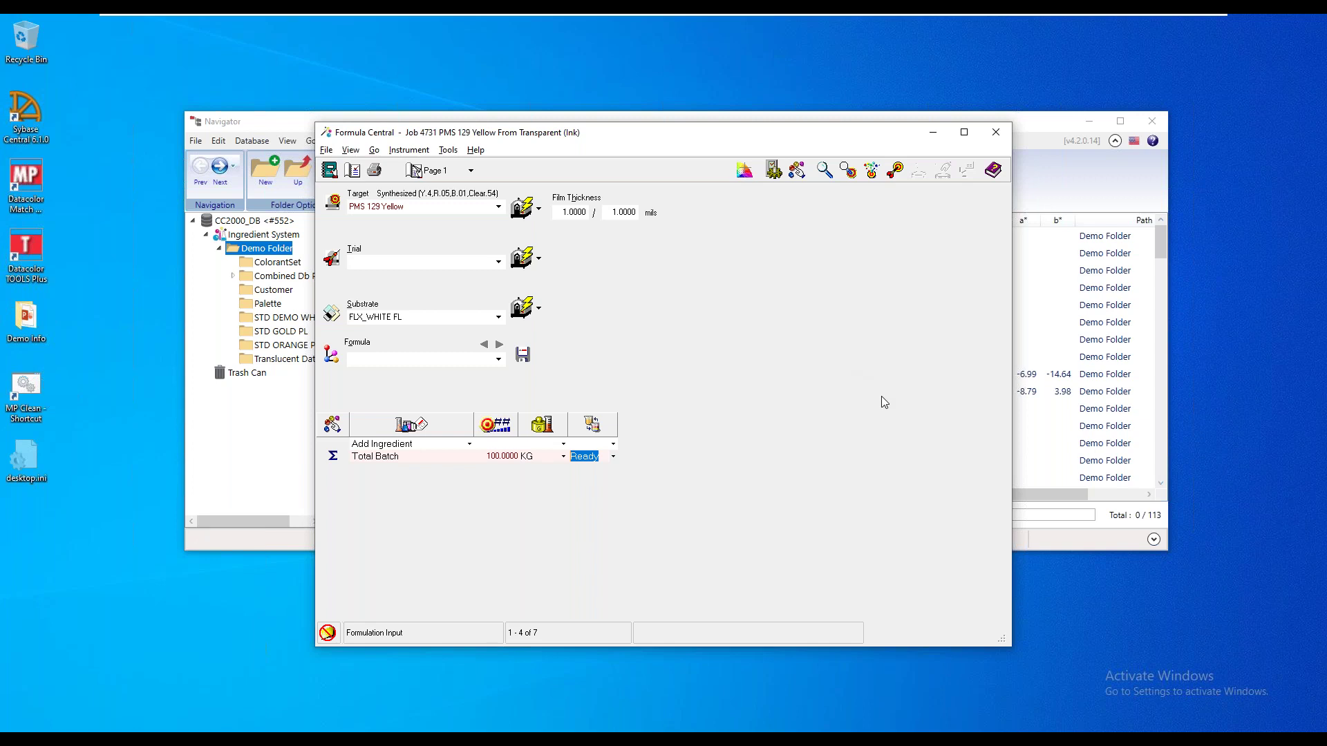
Review the selected ingredients of the Transparent colorant set and run a combinatorial formulation for the PMS 129 Yellow target
left_click(796, 170)
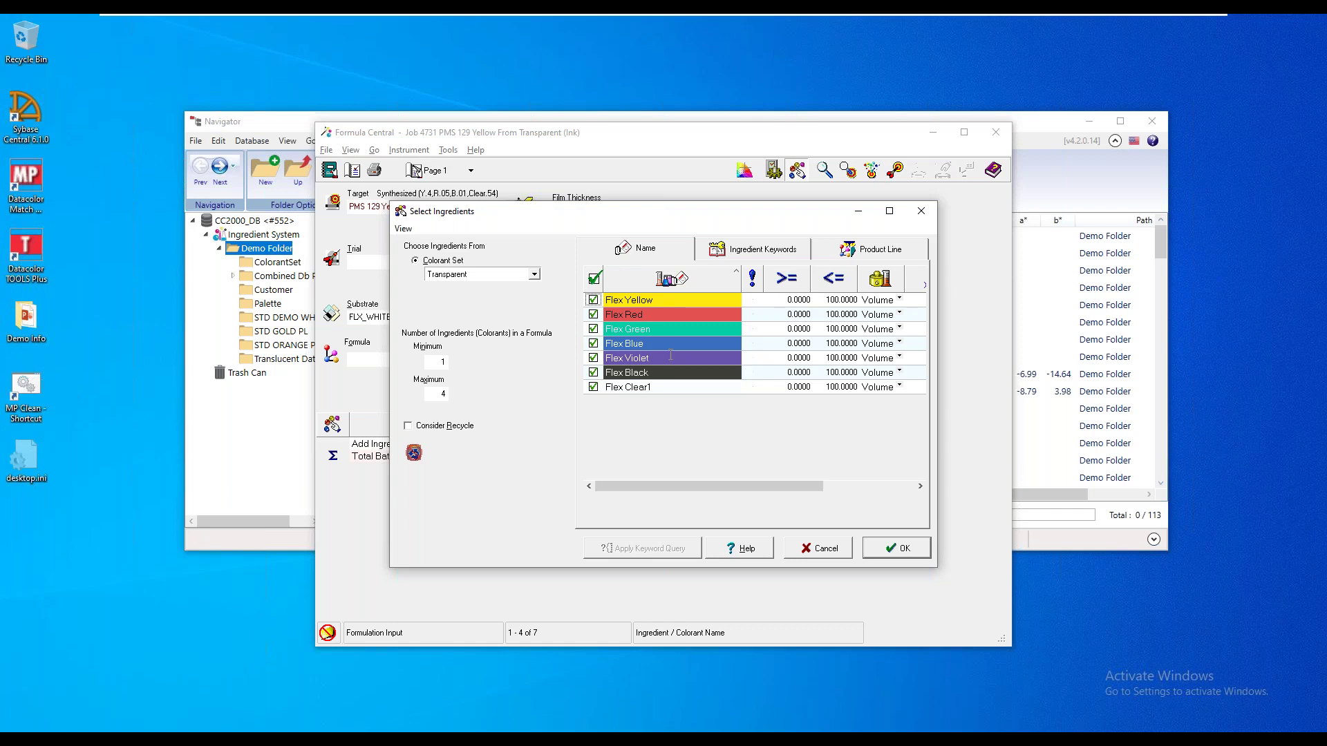
left_click(922, 212)
left_click(872, 170)
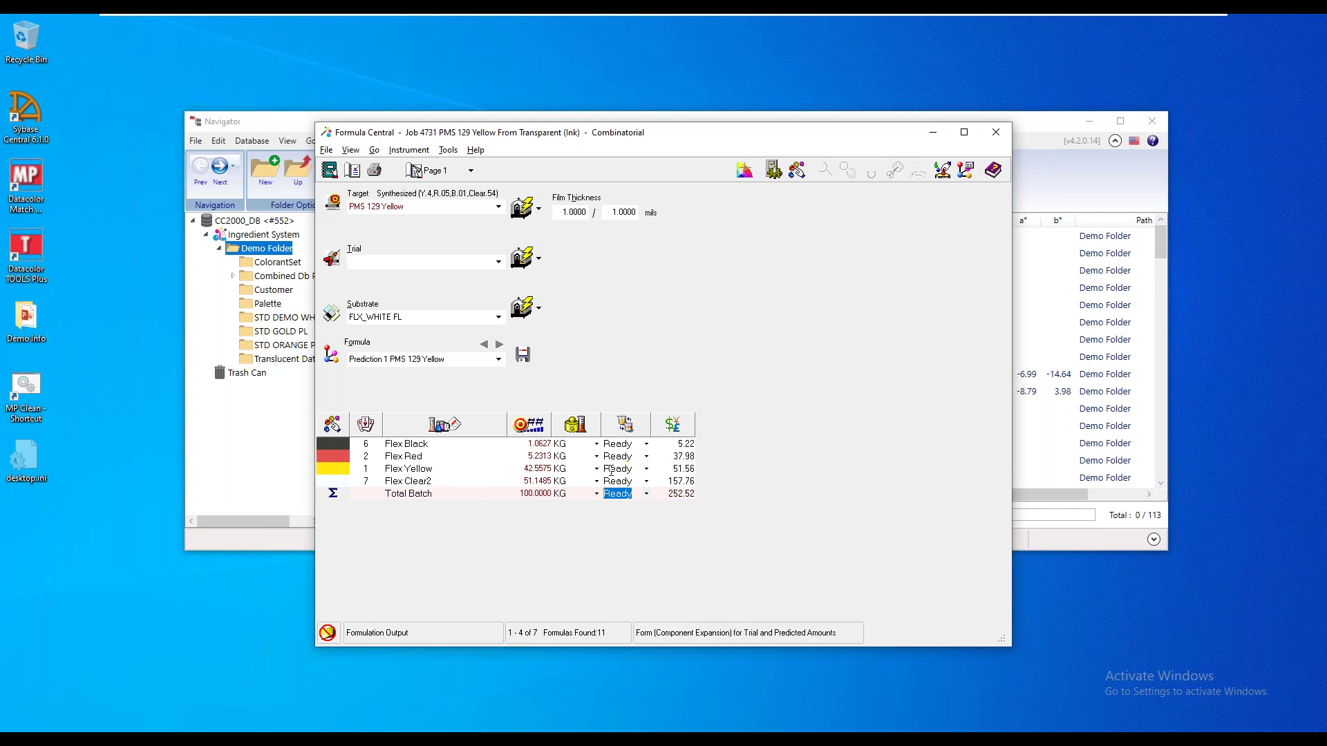
Change the form of Flex Yellow in the first predicted formula to Paste, followed by Dry
left_click(647, 470)
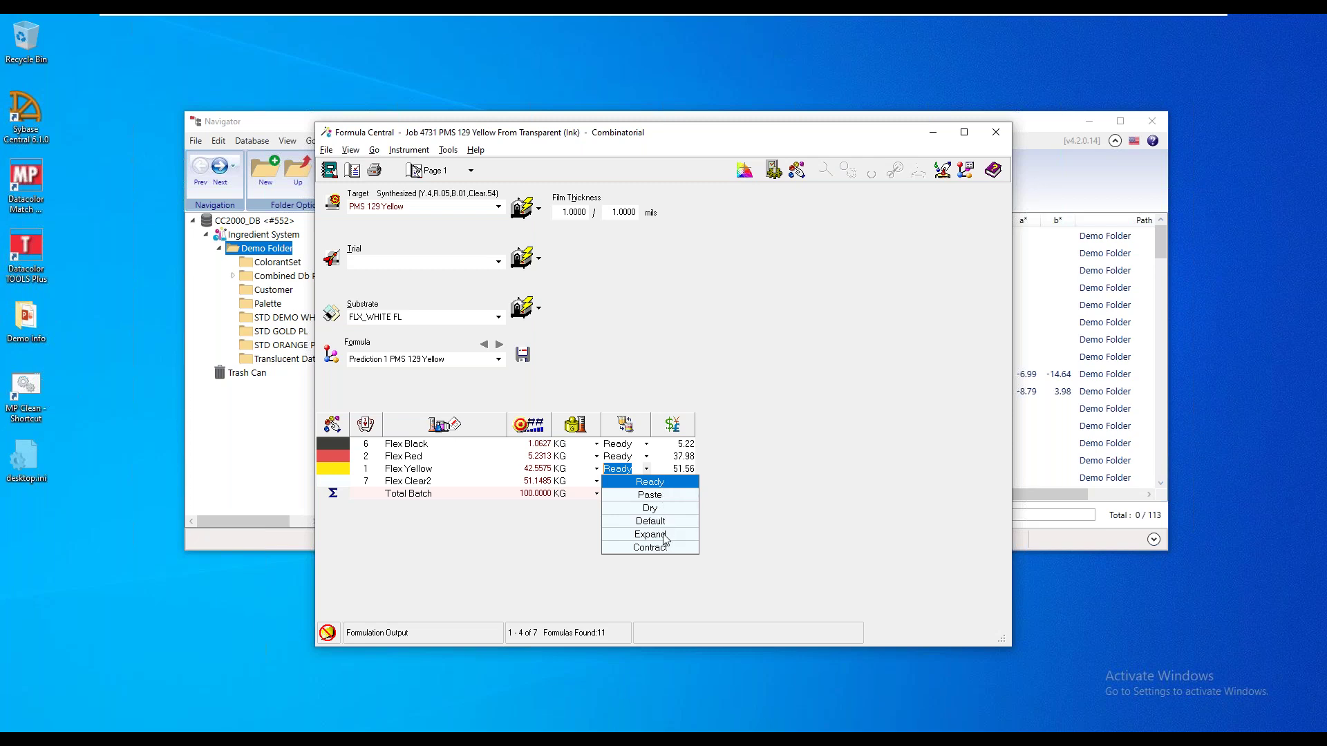
left_click(650, 497)
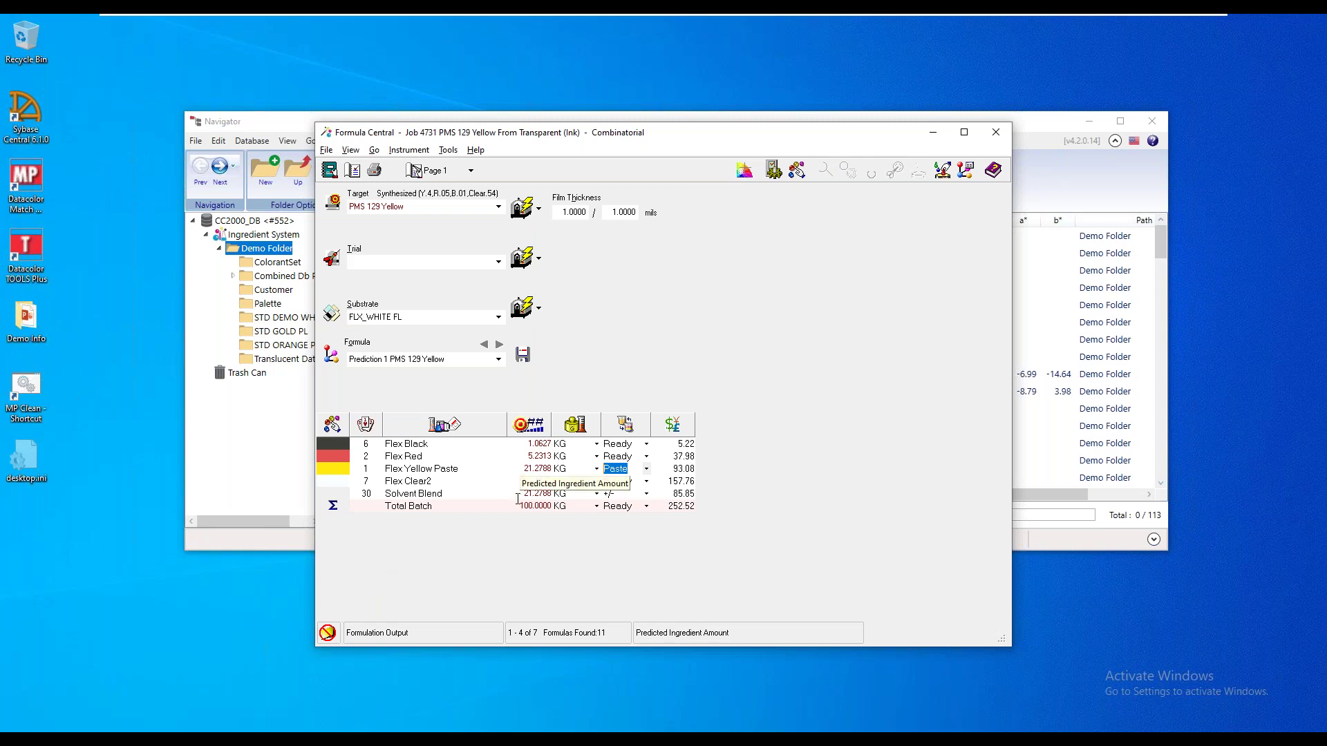
left_click(646, 470)
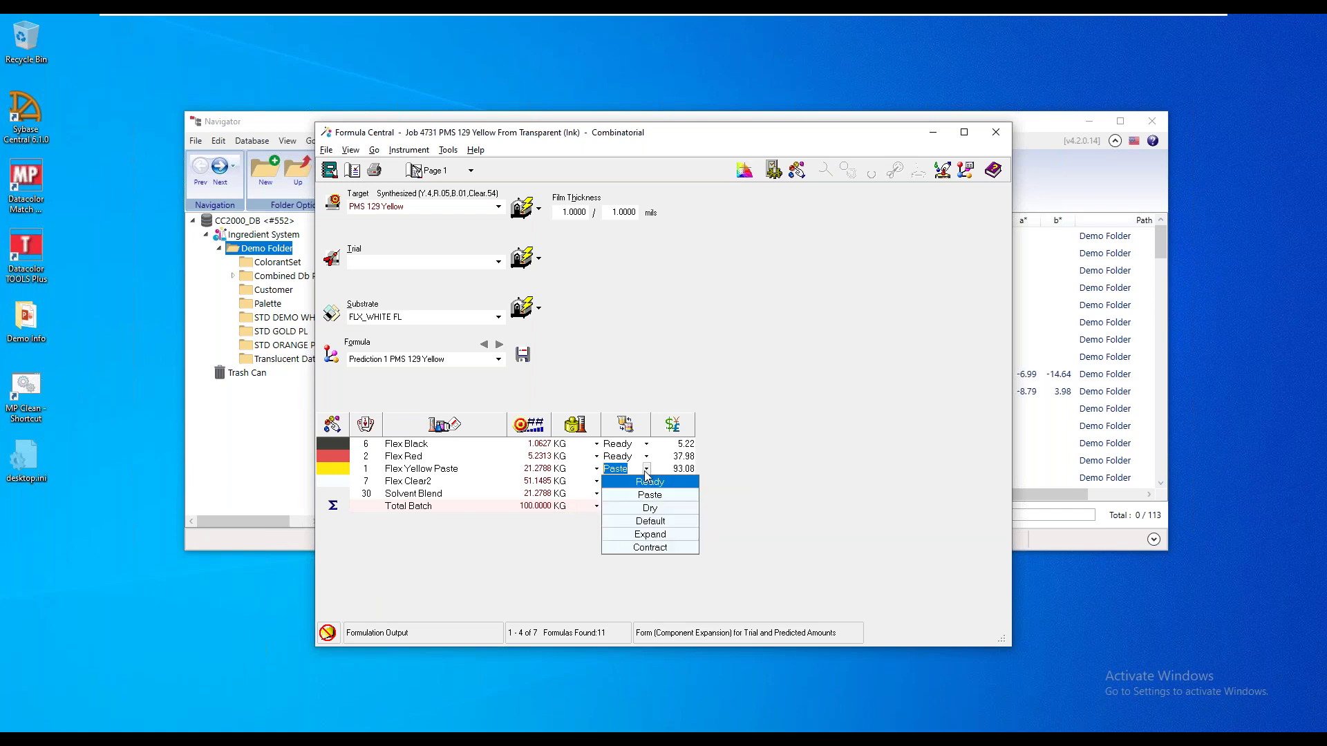
left_click(639, 508)
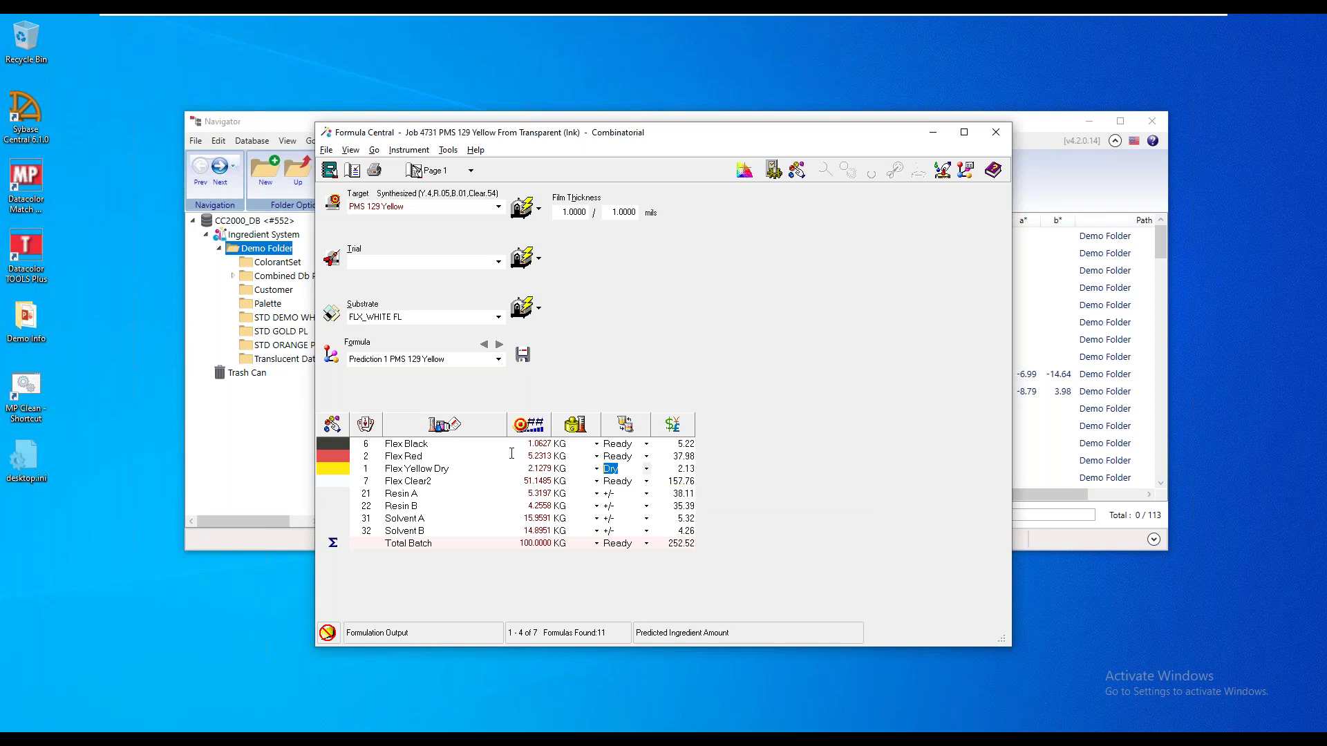
Switch the form of the yellow ingredient back to Paste and finally to Ready
left_click(647, 470)
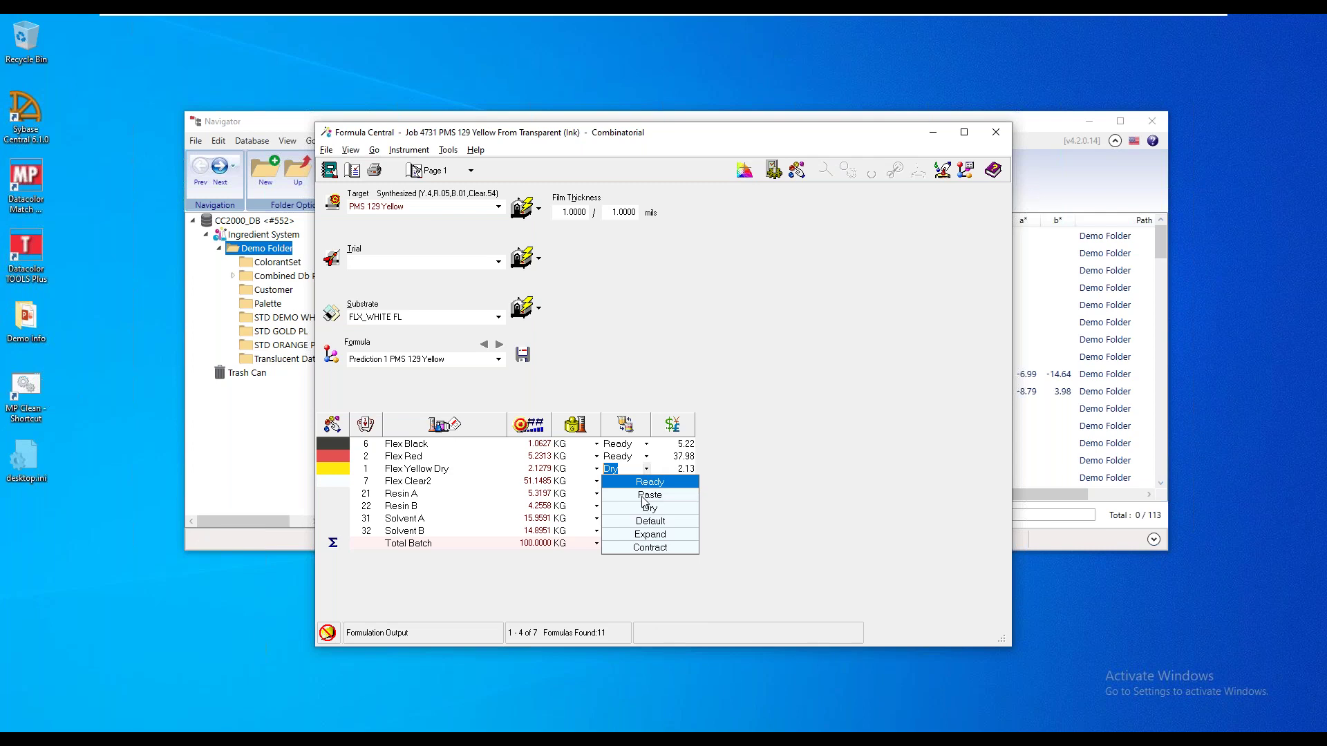
left_click(643, 496)
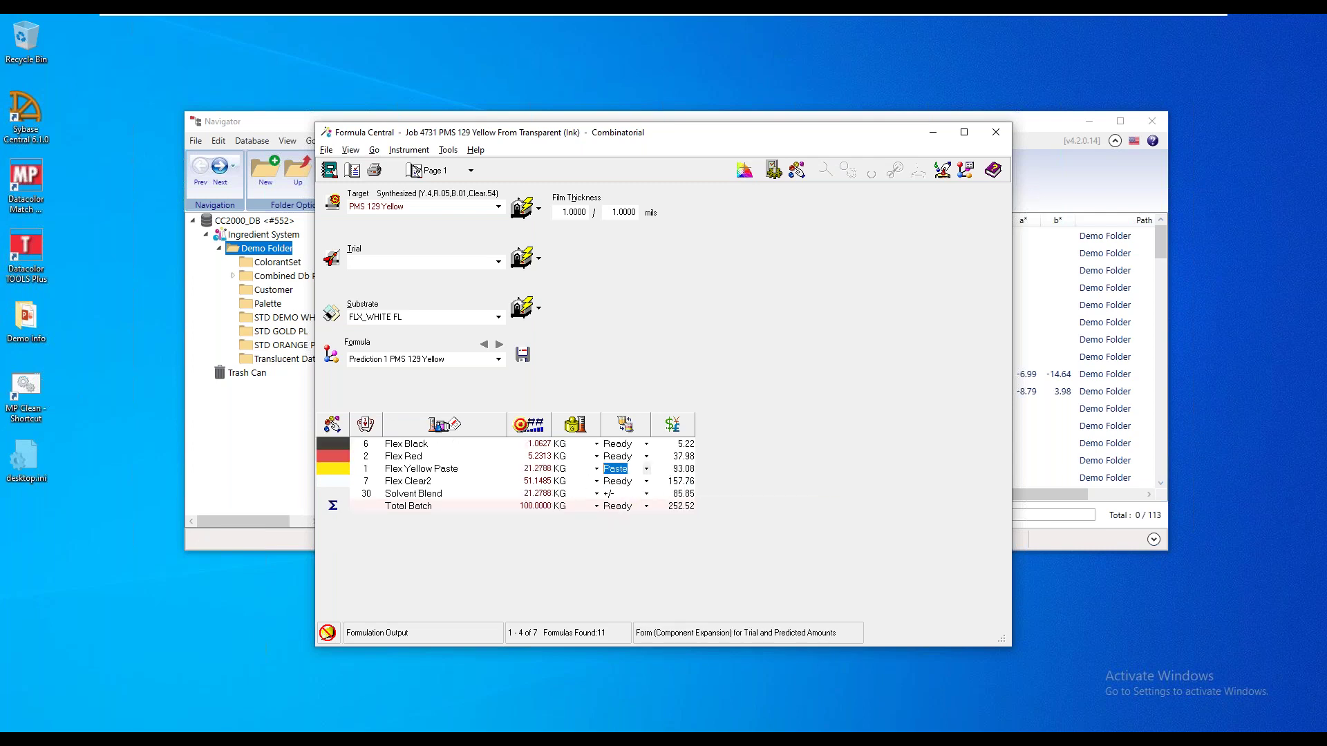
left_click(647, 470)
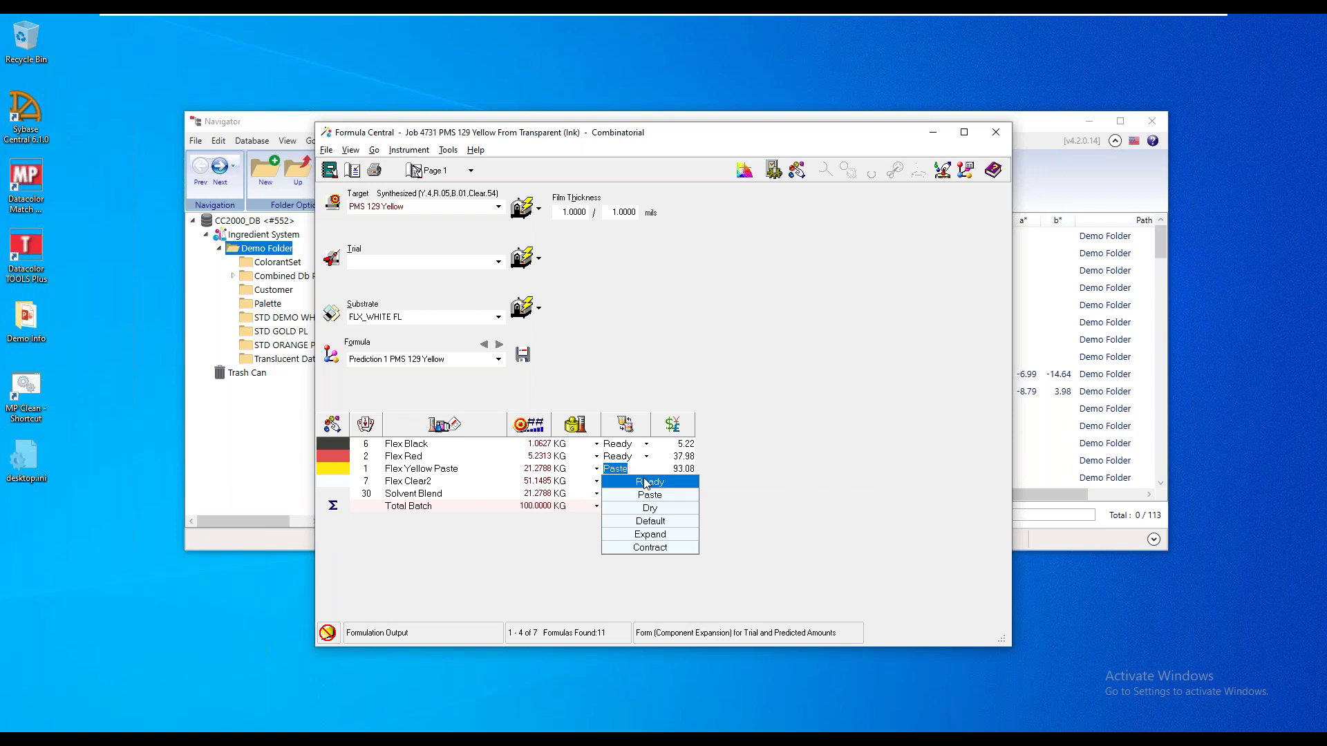
left_click(643, 484)
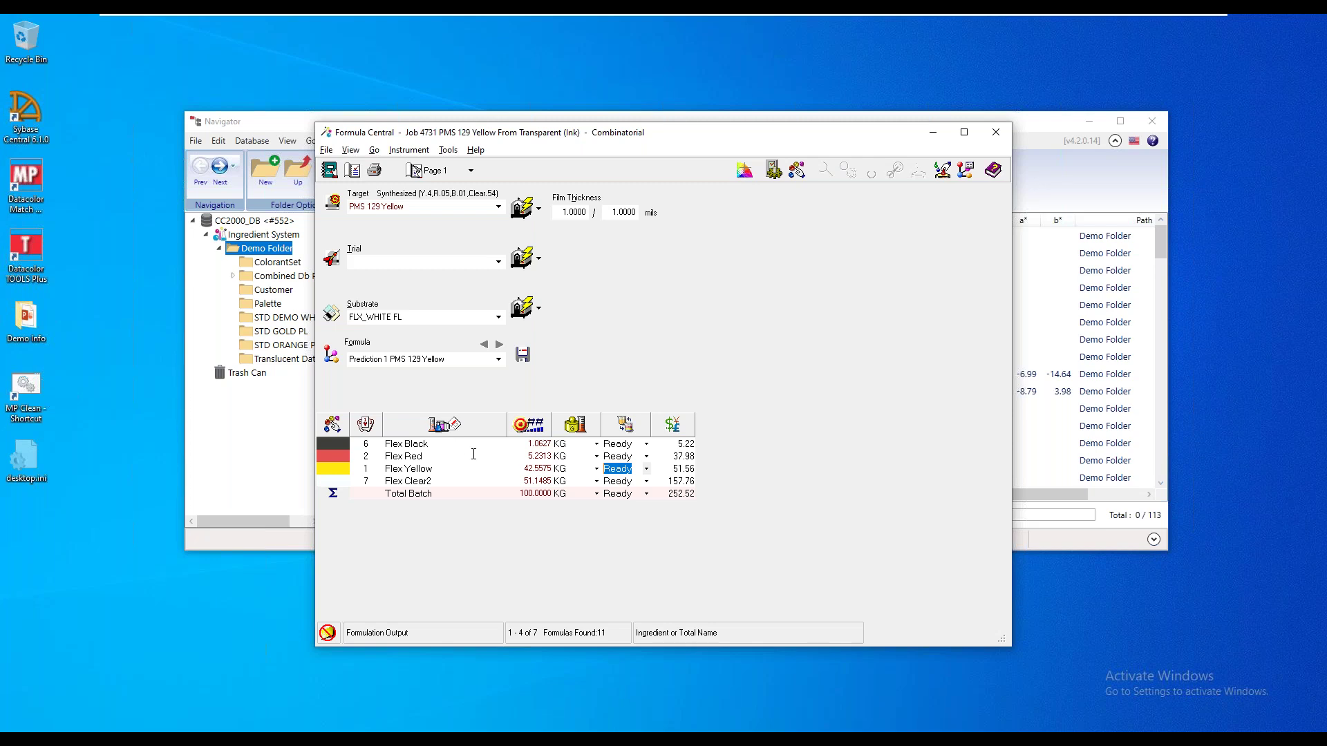
Set the form of all ingredients in the predicted formula to Dry at once
left_click(625, 424)
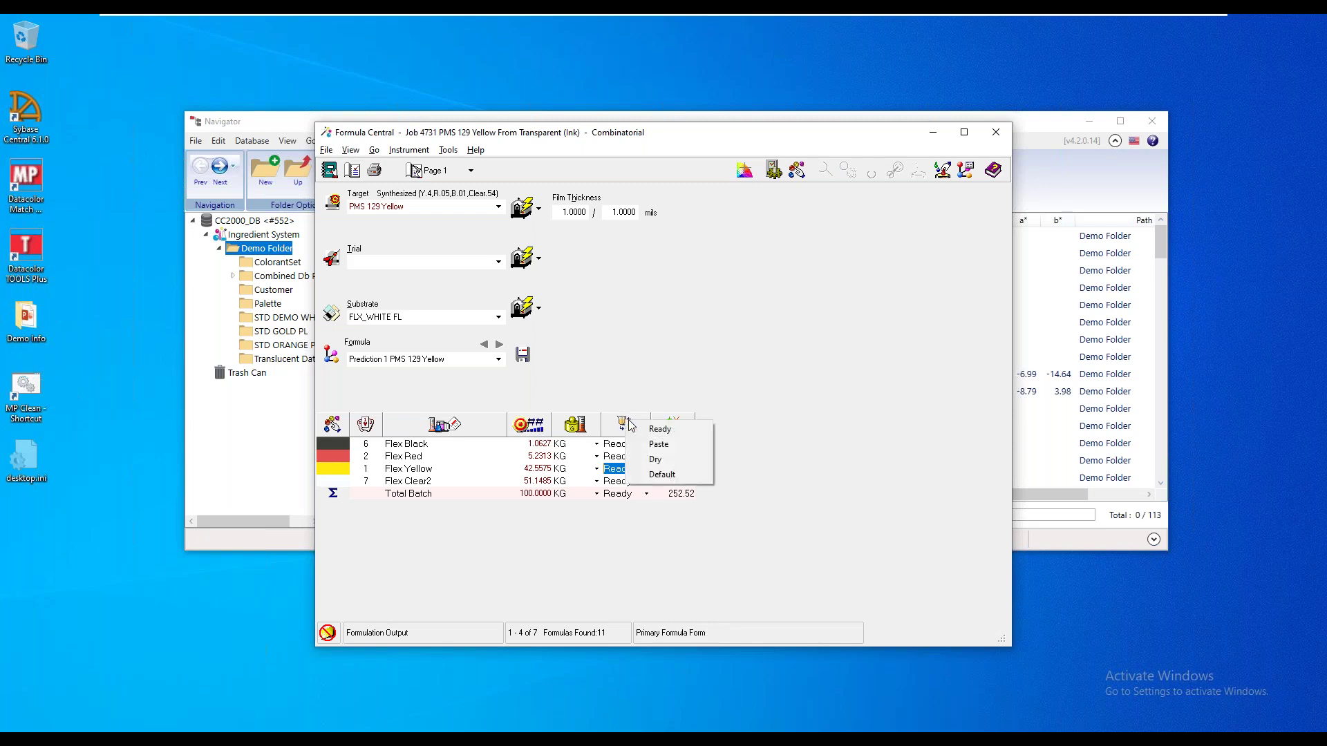
left_click(670, 459)
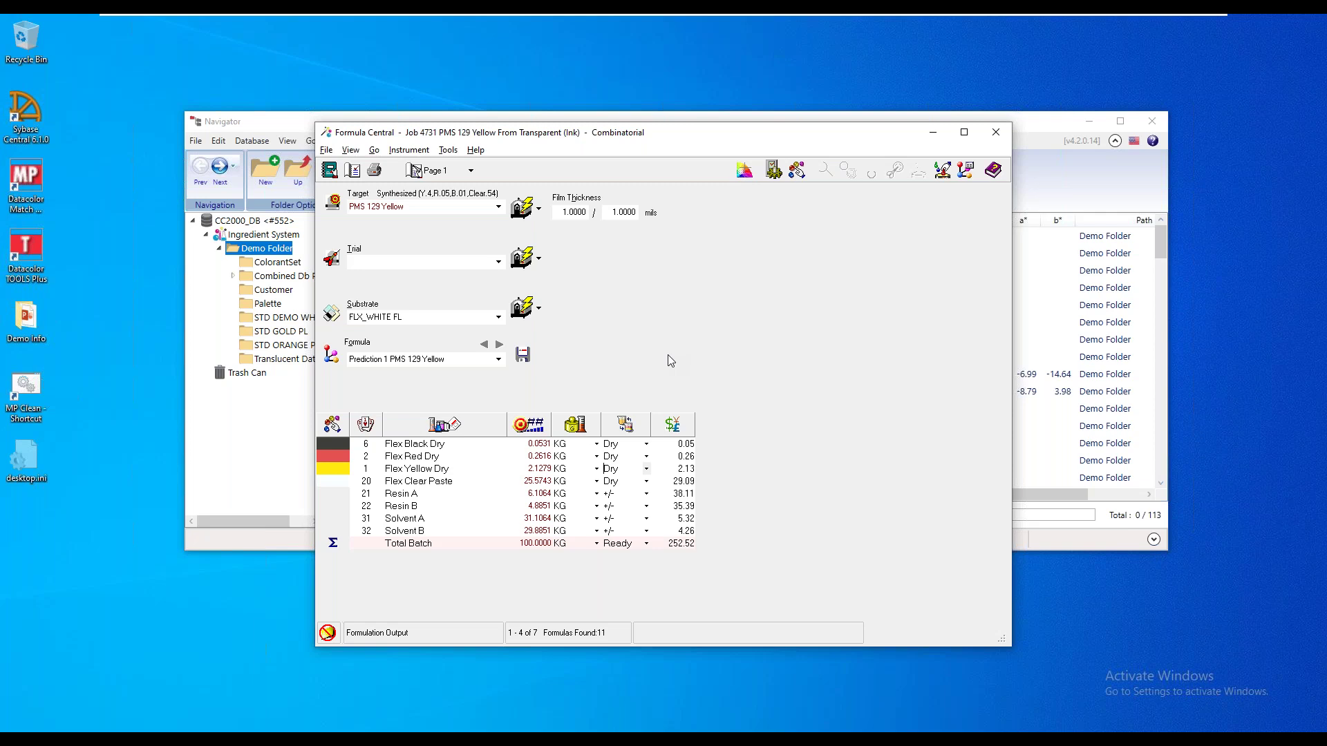
Minimize Formula Central and the virtual machine window to return to the presentation
left_click(935, 135)
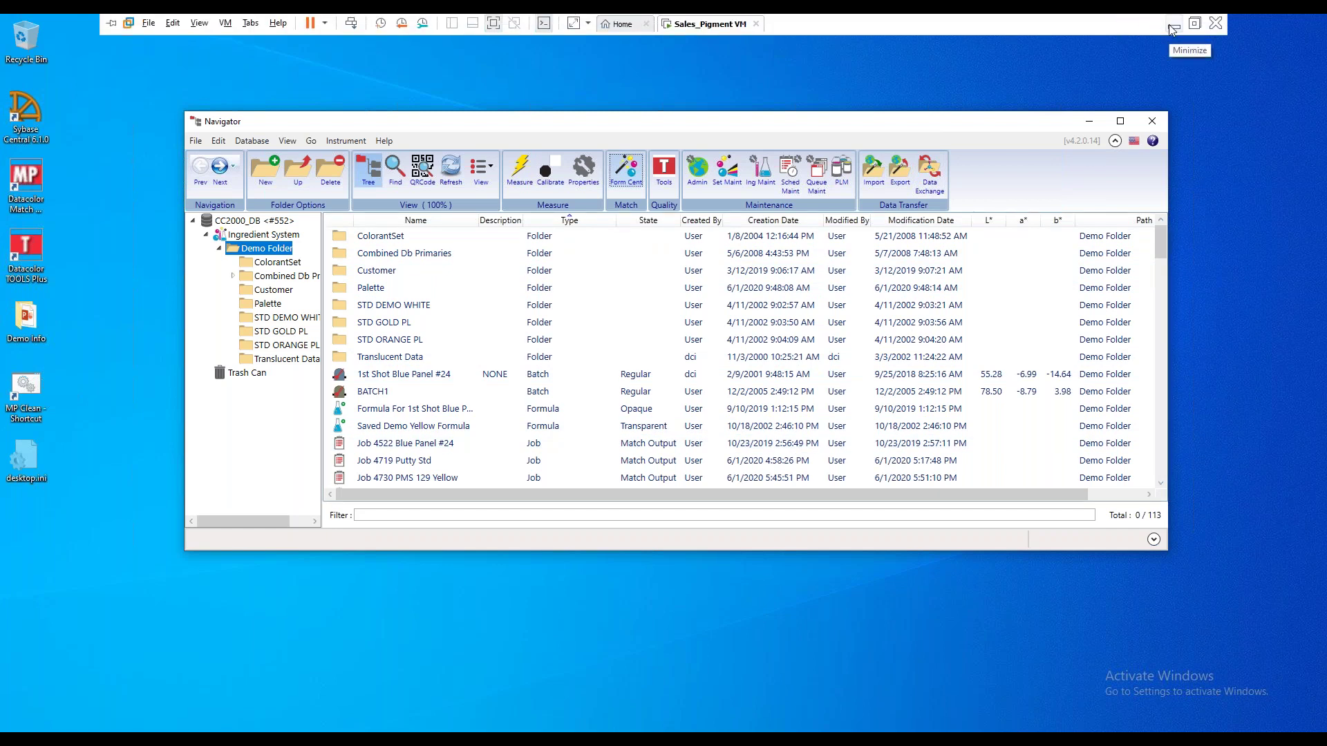
left_click(1174, 25)
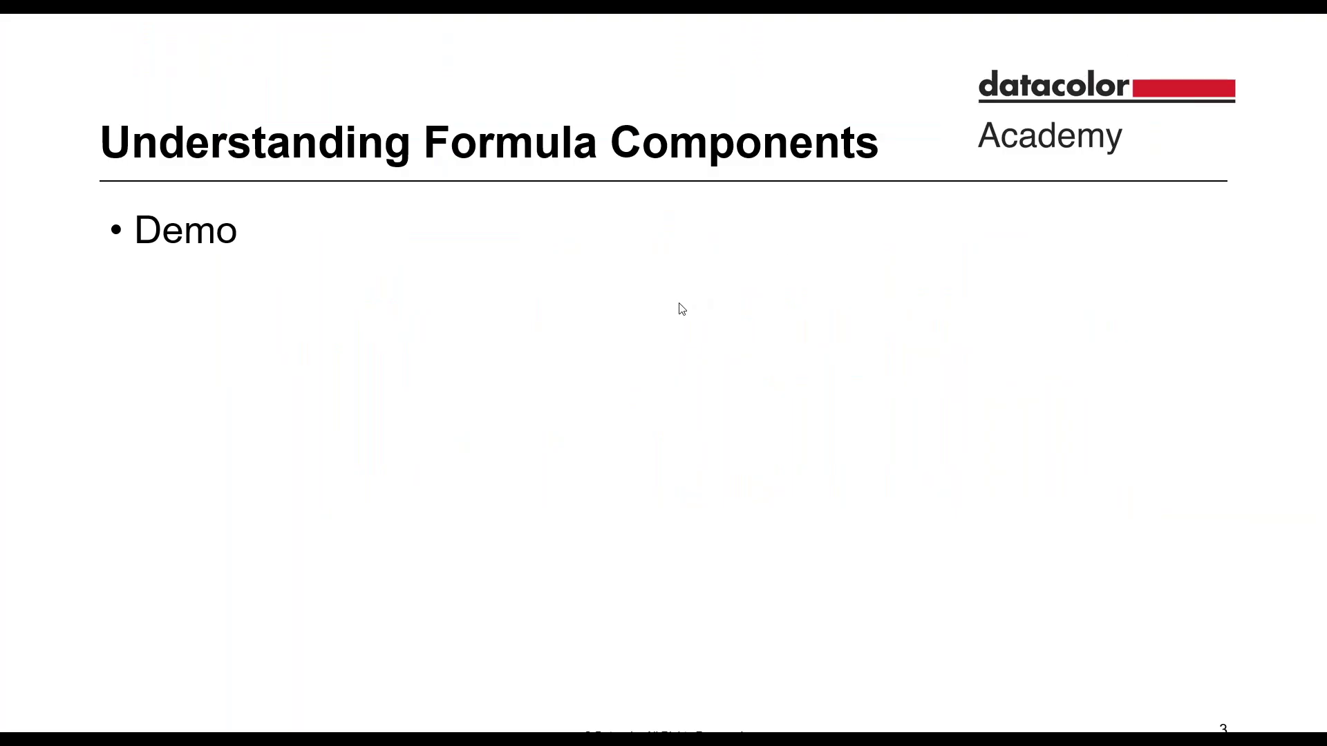